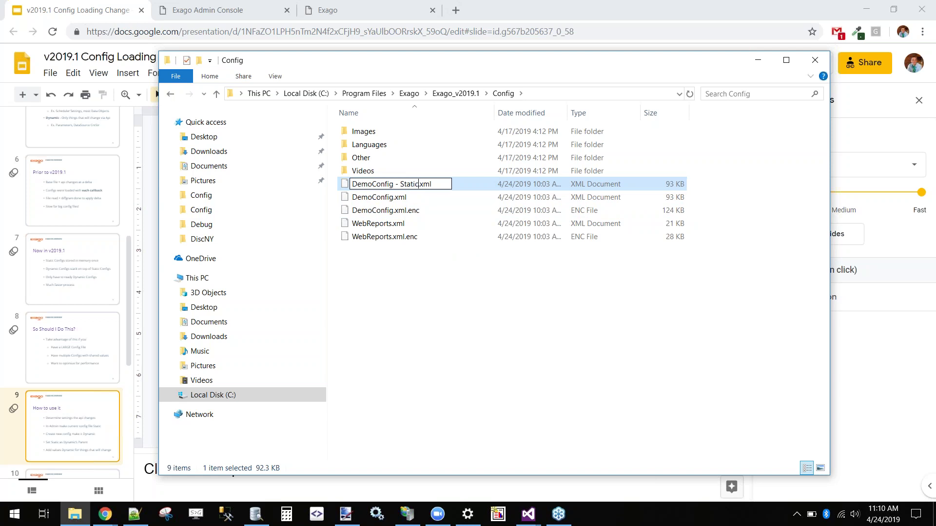
Step: Name the selected copy DemoConfig - Static.xml, duplicate it in the Config folder and rename the duplicate DemoConfig - Dynamic.xml
left_click(436, 315)
left_click_drag(404, 186, 447, 226)
left_click(429, 185)
left_click_drag(441, 184, 401, 184)
type("Dynamic")
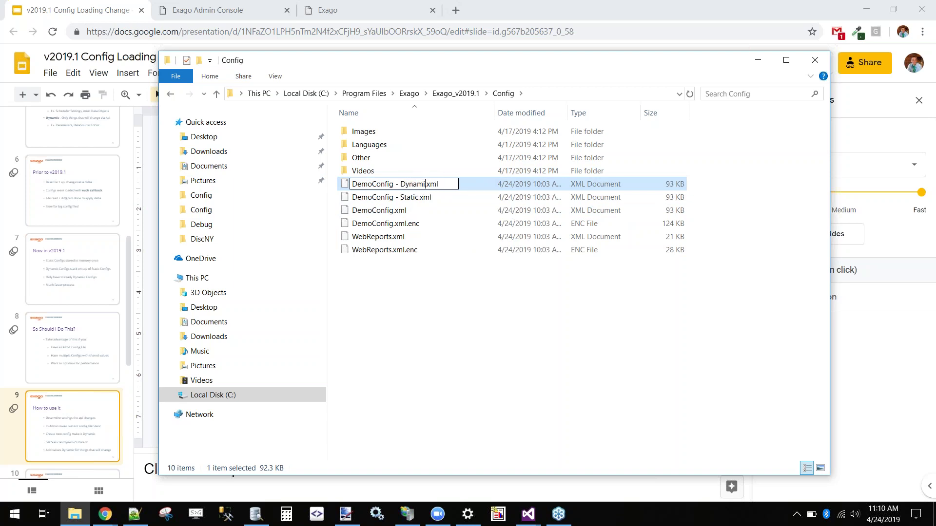
left_click(441, 318)
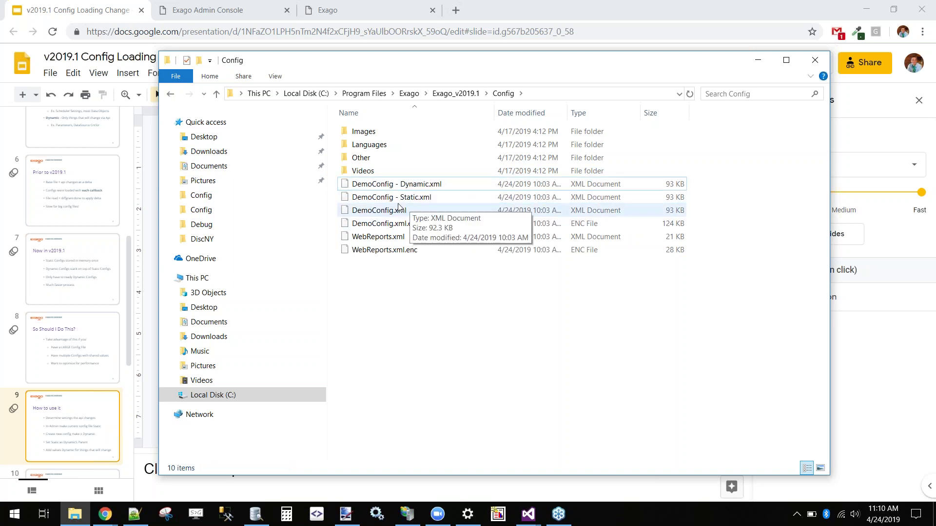
Step: Open DemoConfig - Dynamic.xml from the Config folder in Notepad++
left_click(388, 215)
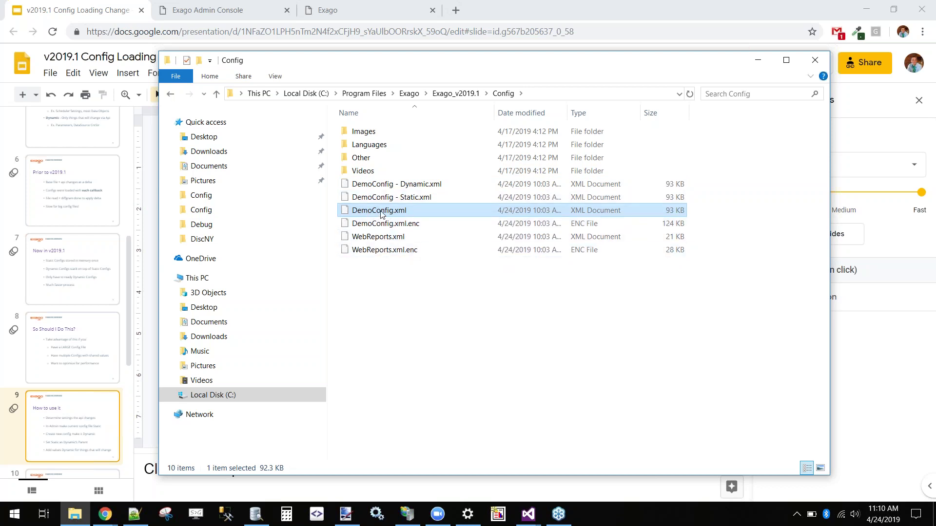
left_click(403, 199)
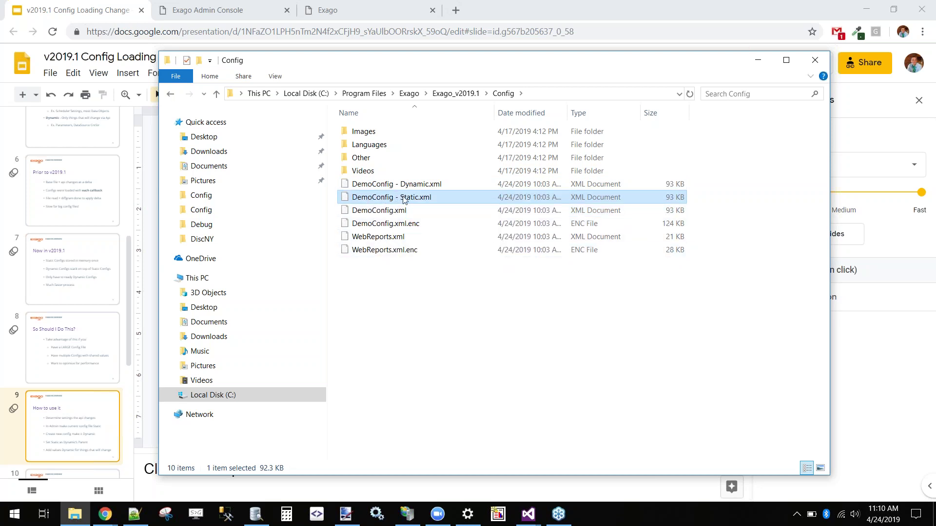
left_click(415, 185)
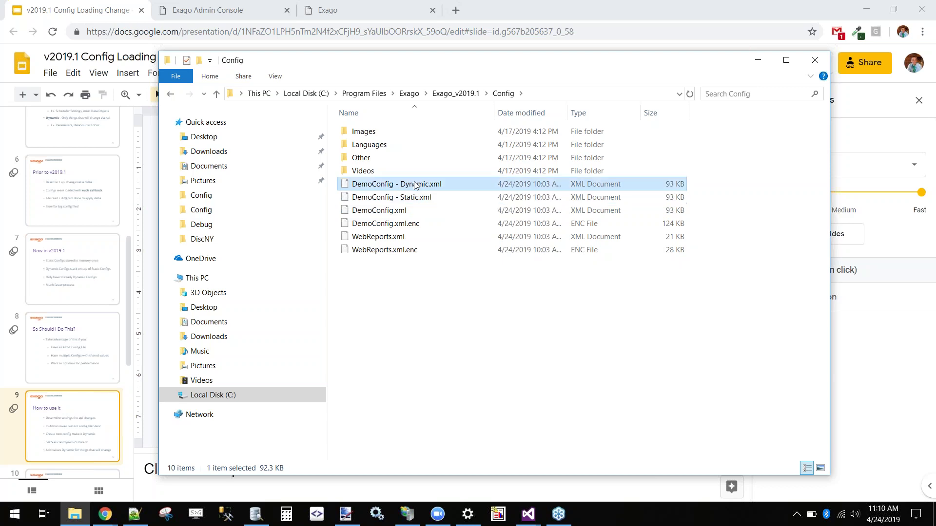
right_click(417, 185)
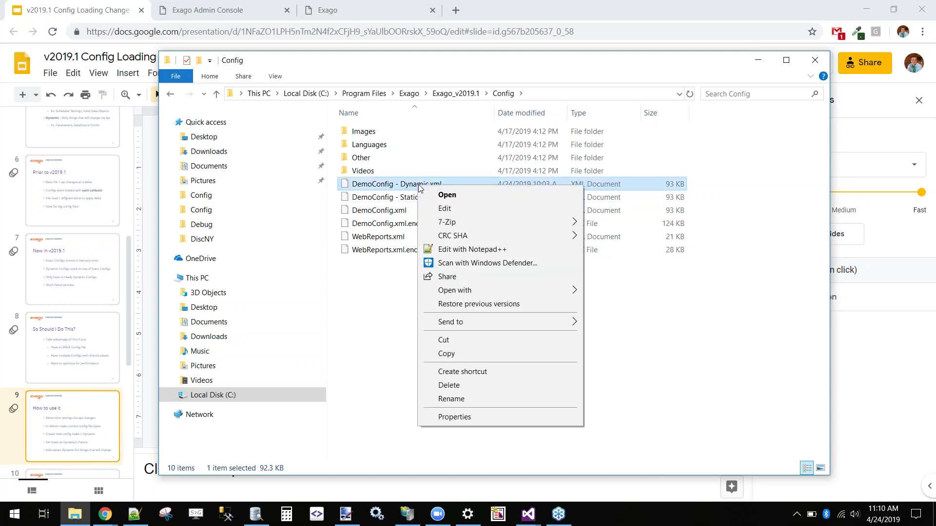
left_click(458, 250)
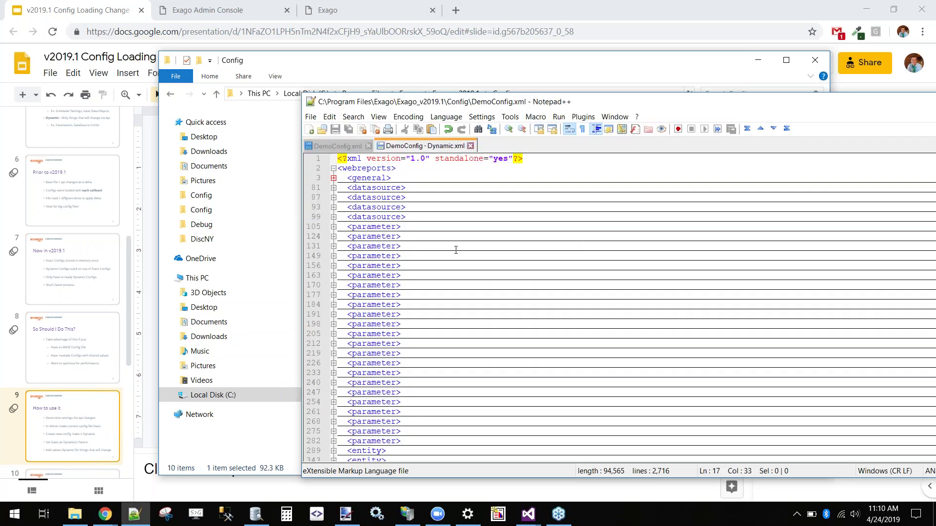
Step: Collapse all XML sections of DemoConfig - Dynamic.xml, starting with the general section, and shift the editor window for easier viewing
left_click_drag(445, 94, 355, 51)
left_click(321, 241)
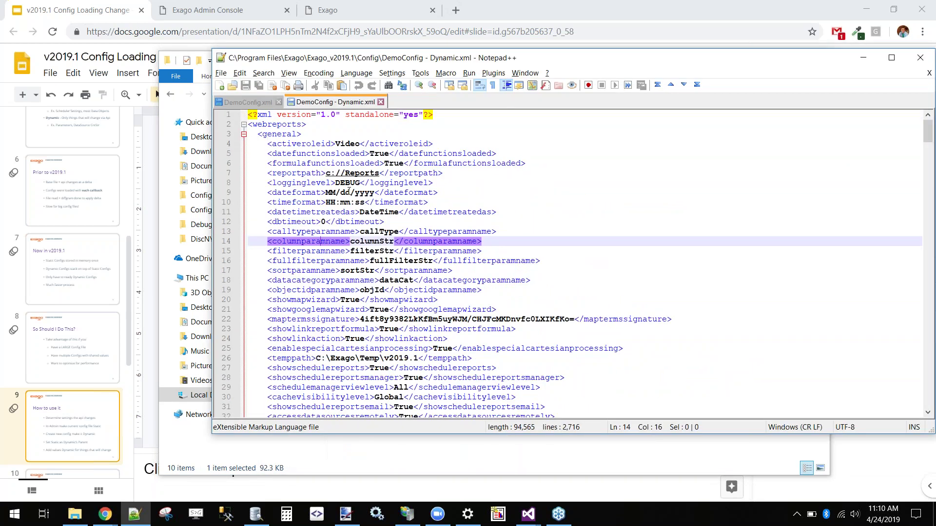
key("alt+0")
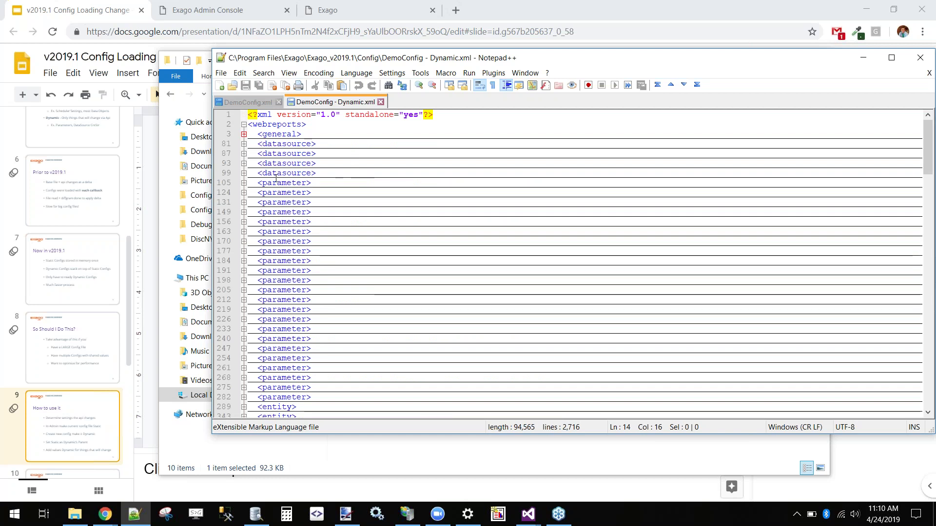
left_click_drag(254, 134, 312, 134)
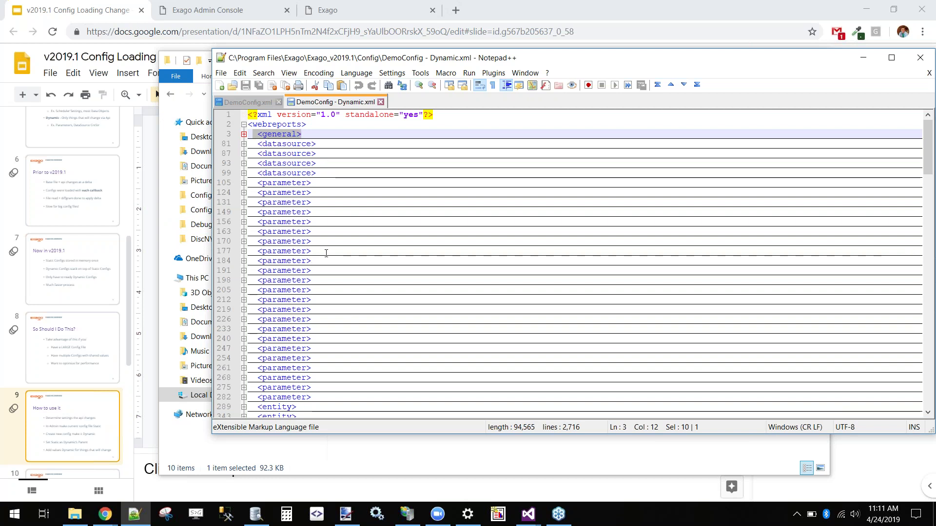
Step: Delete all entity elements from DemoConfig - Dynamic.xml, from the first one through the end of the SalesDetails entity
scroll(273, 165, "down", 7)
left_click(259, 202)
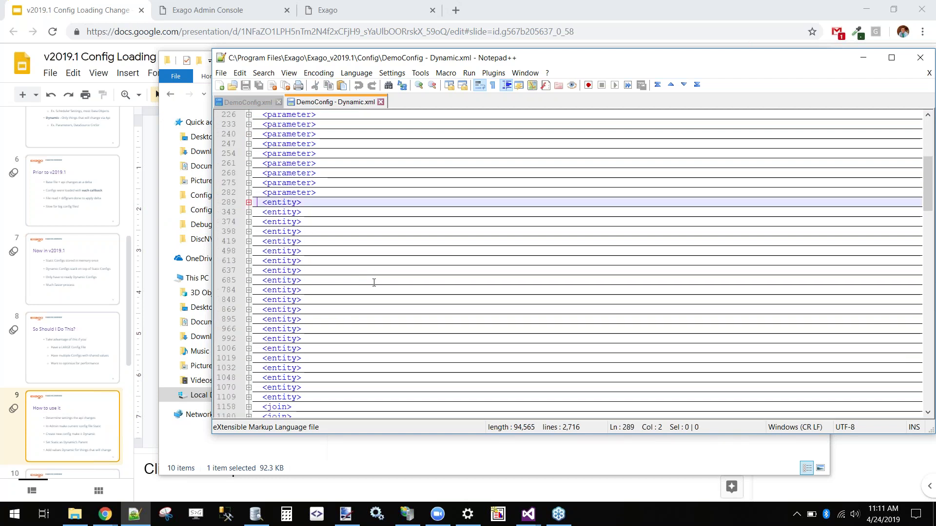
scroll(255, 308, "down", 3)
left_click(248, 310)
scroll(340, 322, "down", 16)
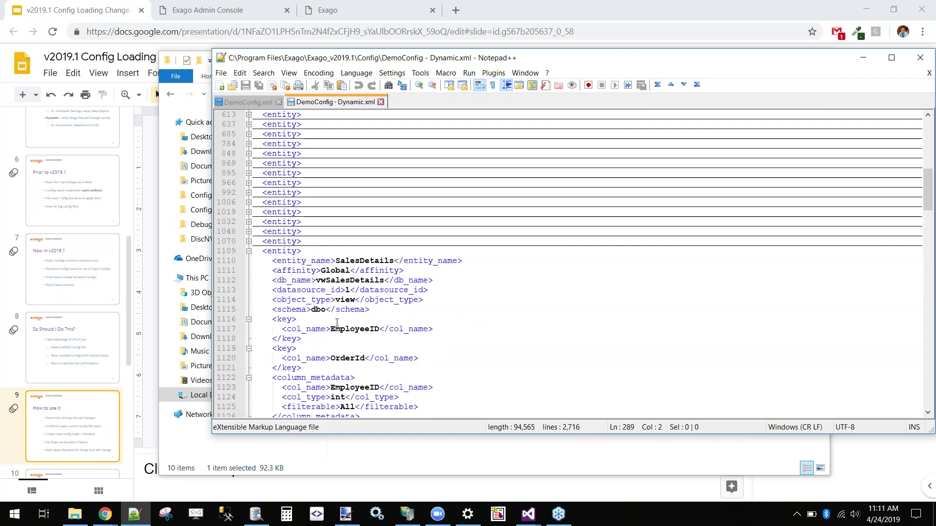
scroll(341, 322, "down", 1)
left_click(329, 281, "shift")
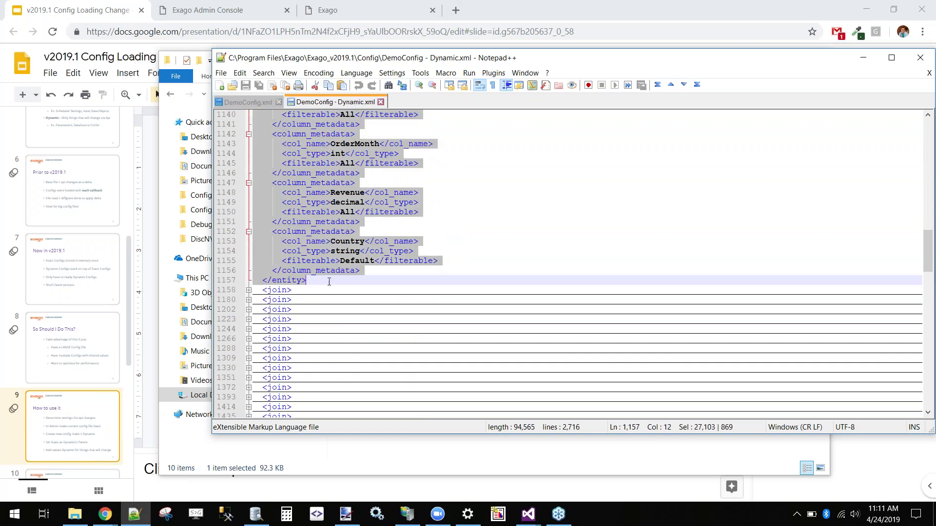
scroll(360, 223, "up", 20)
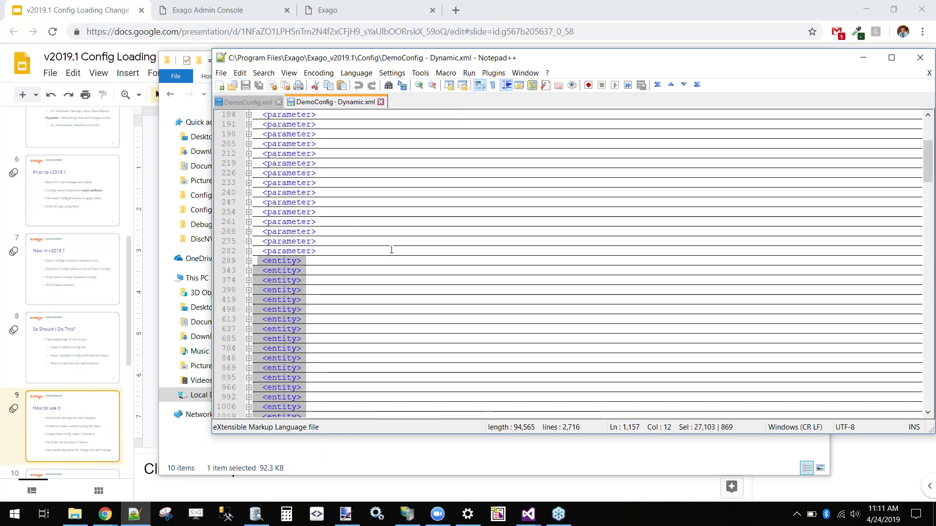
key("Delete")
Step: Delete all join and category elements between the parameters and the role section
scroll(375, 268, "down", 3)
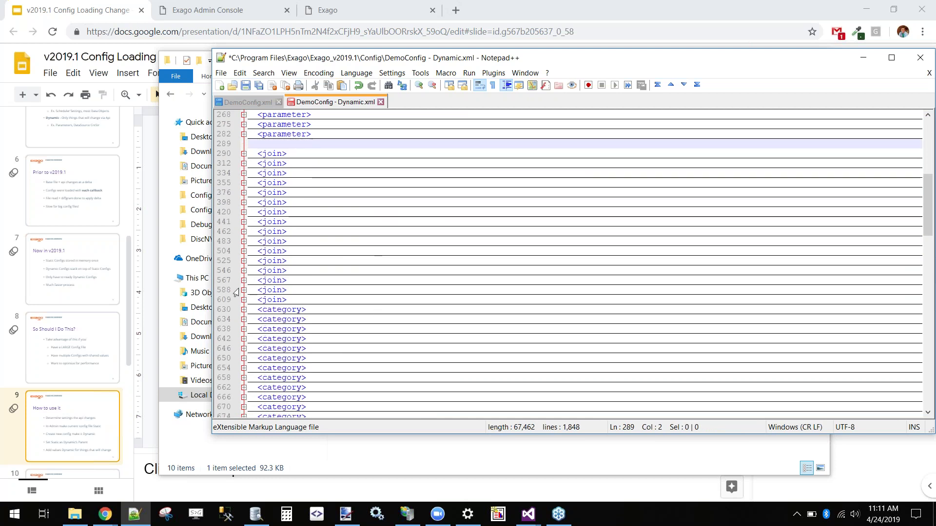
scroll(253, 314, "down", 3)
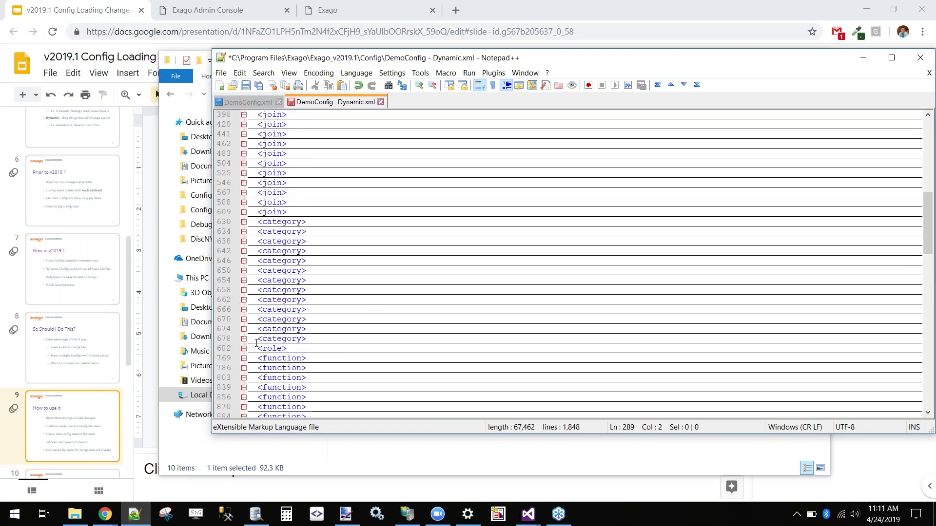
left_click(243, 340)
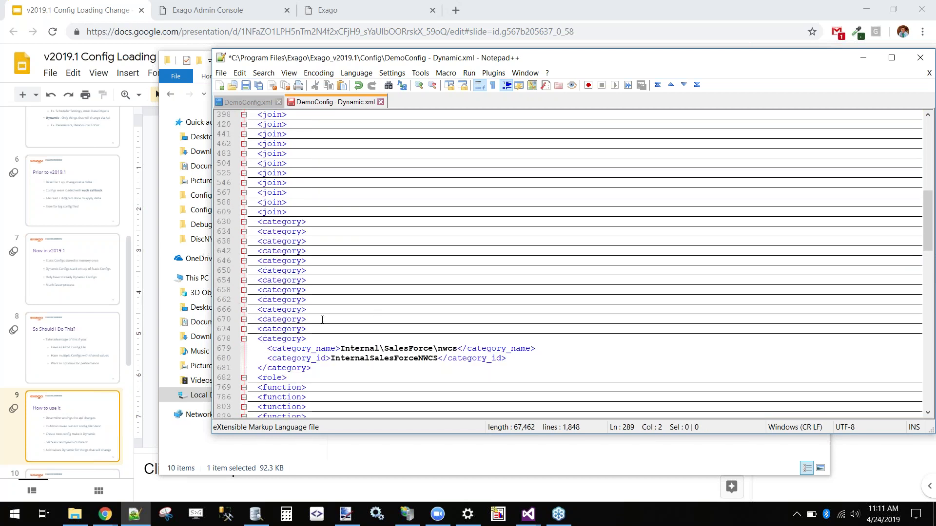
left_click(325, 370, "shift")
scroll(310, 301, "up", 2)
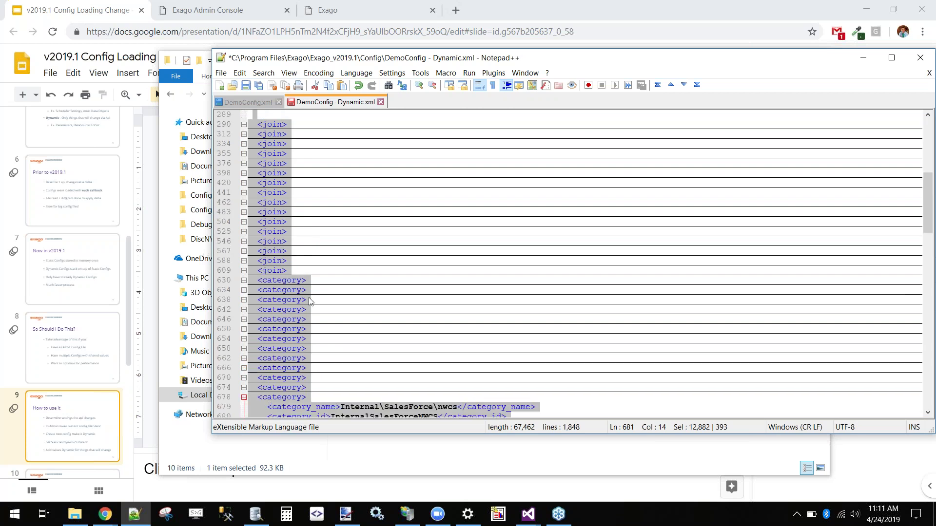
scroll(310, 301, "up", 2)
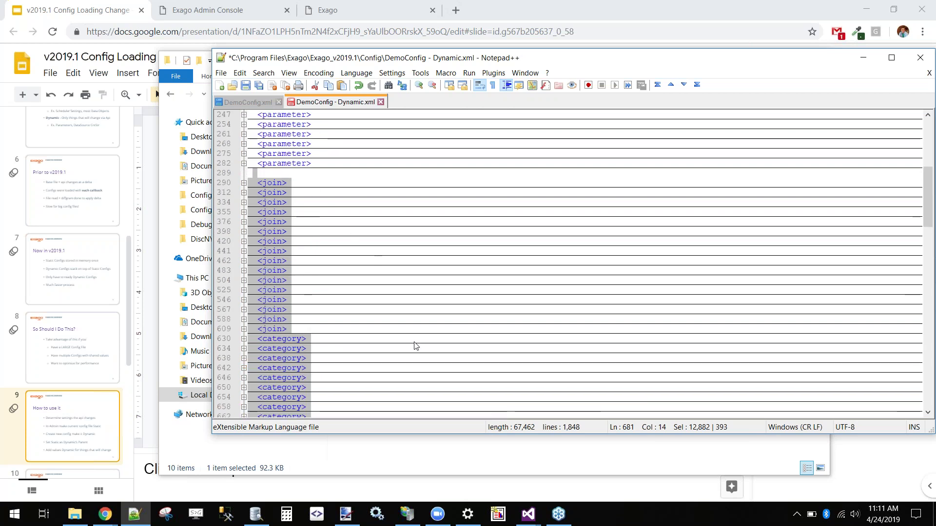
scroll(317, 339, "down", 2)
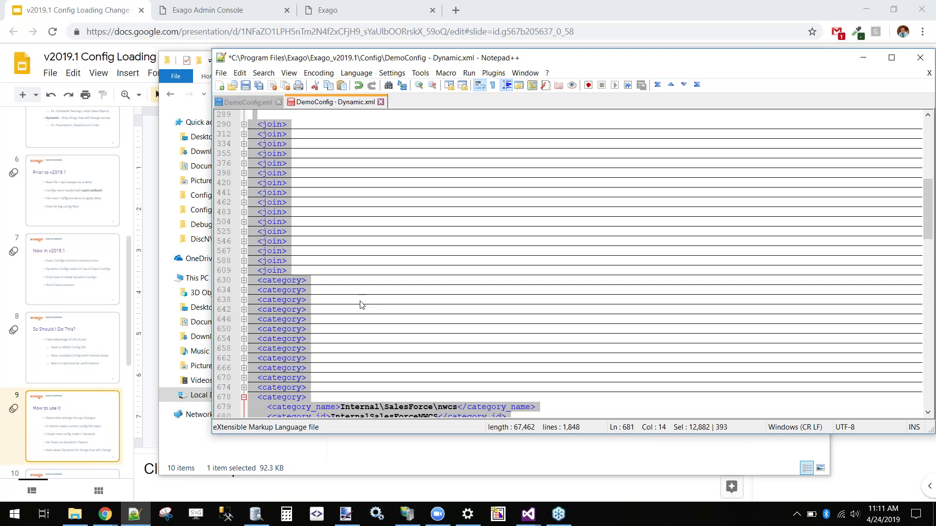
key("Delete")
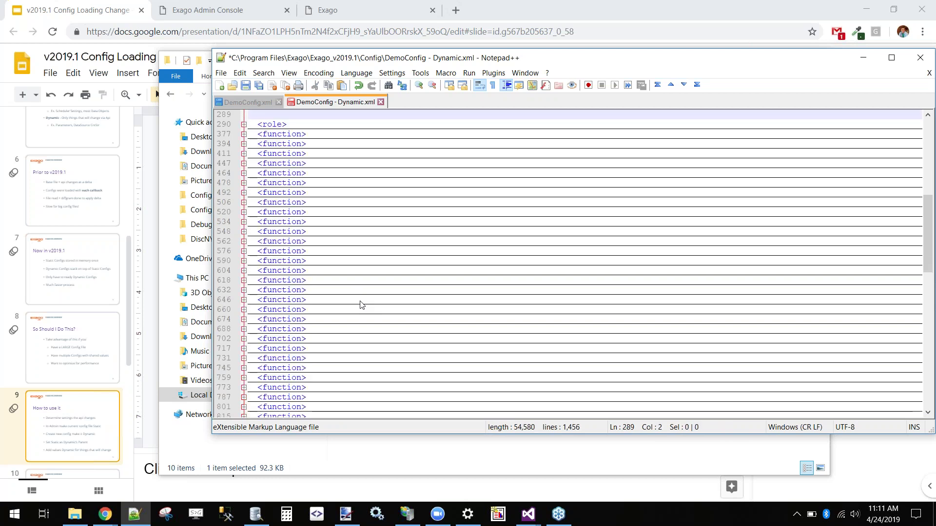
Step: Delete all function, serverevent, customoption and actionevent elements after the role section and save DemoConfig - Dynamic.xml
scroll(359, 305, "up", 3)
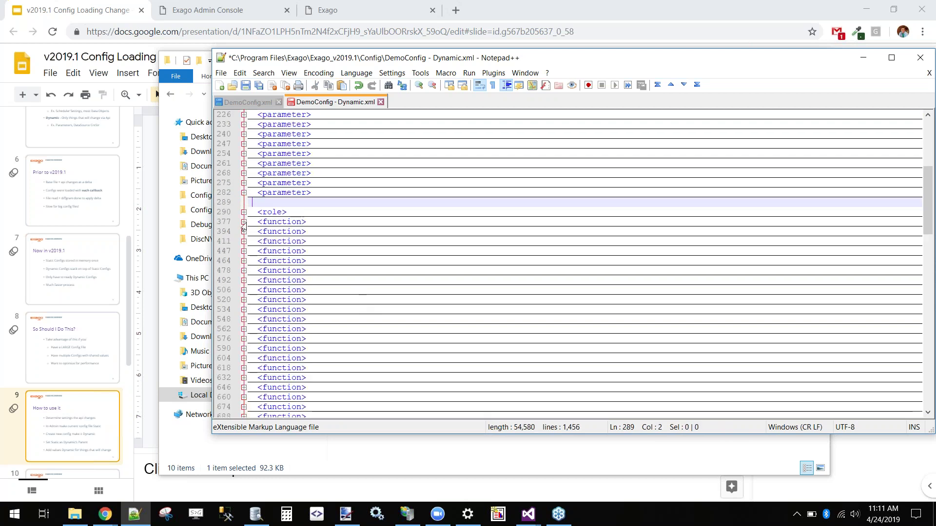
left_click(244, 222)
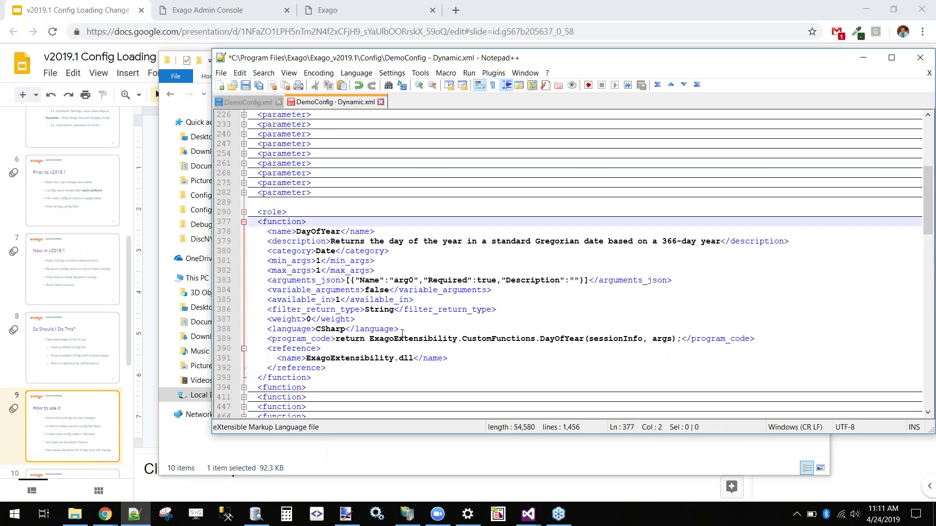
scroll(402, 332, "down", 20)
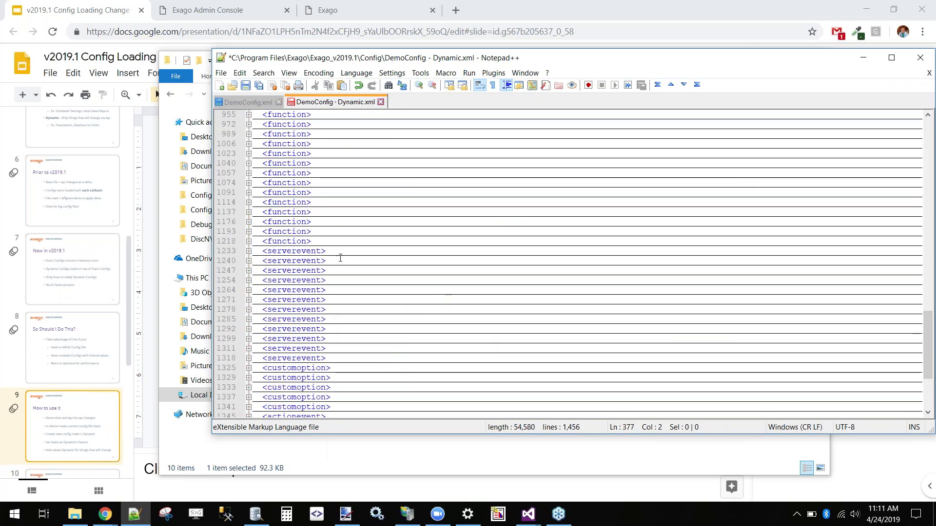
scroll(364, 339, "down", 2)
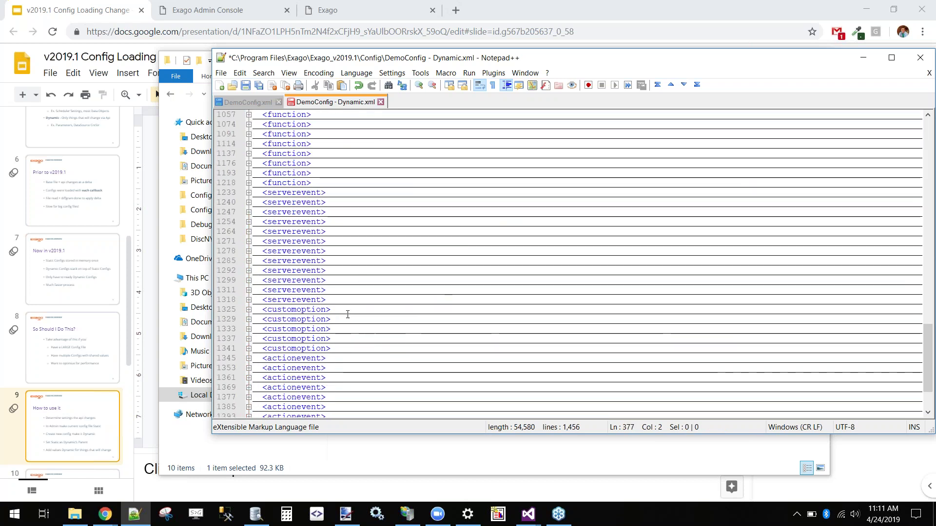
scroll(346, 312, "down", 3)
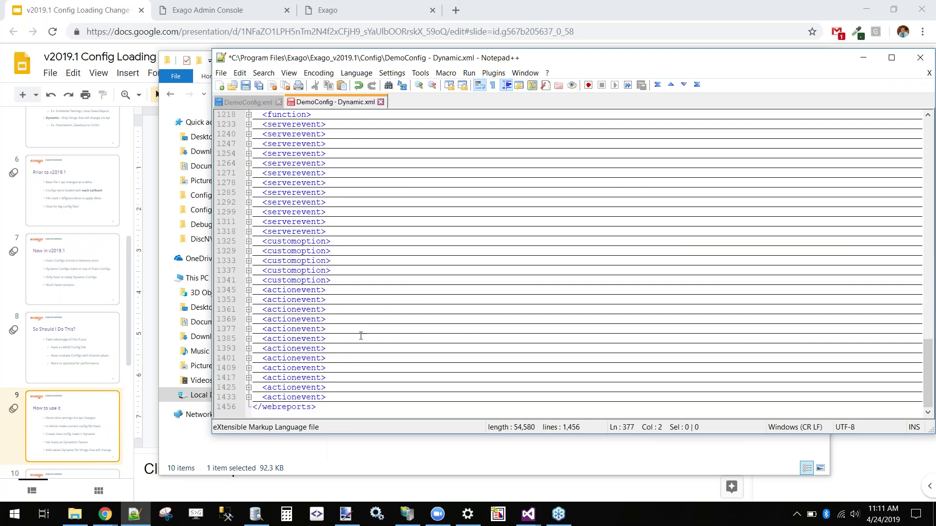
left_click(248, 398)
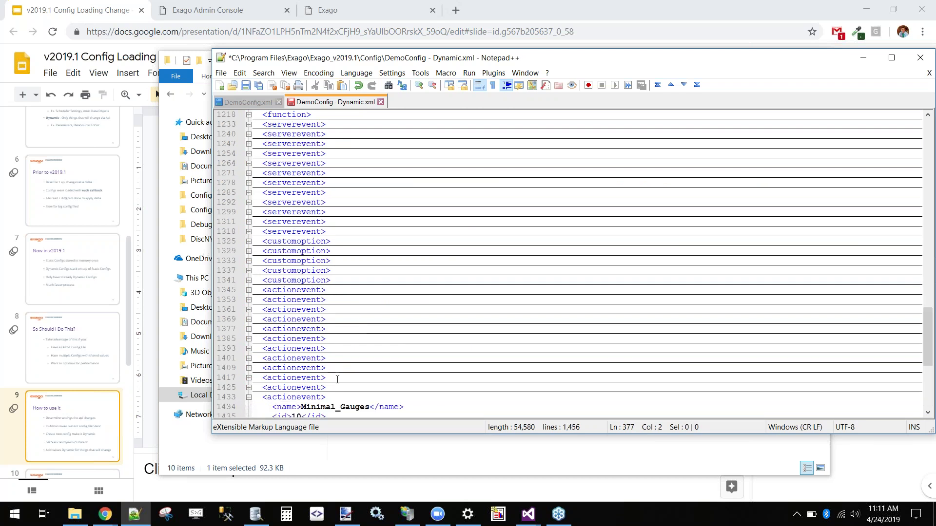
scroll(338, 379, "down", 3)
scroll(338, 379, "down", 5)
left_click(357, 396, "shift")
key("Delete")
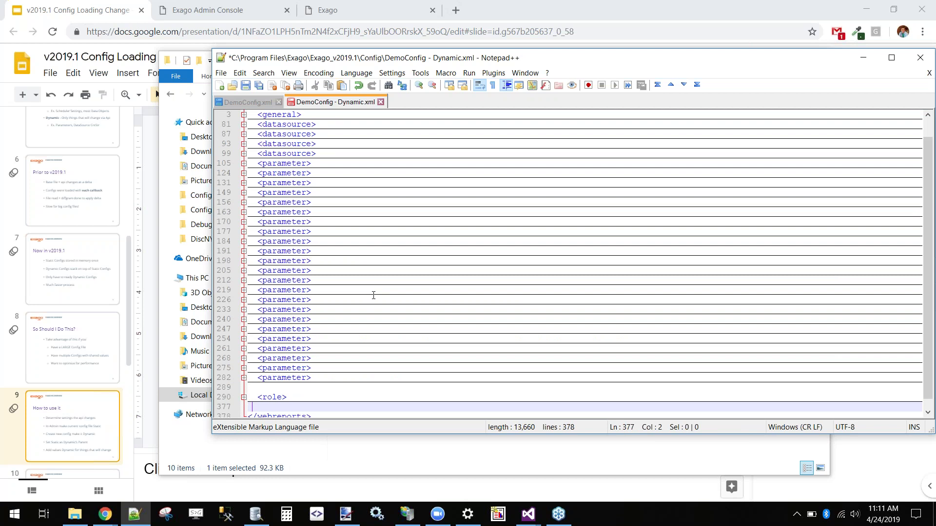
key("ctrl+s")
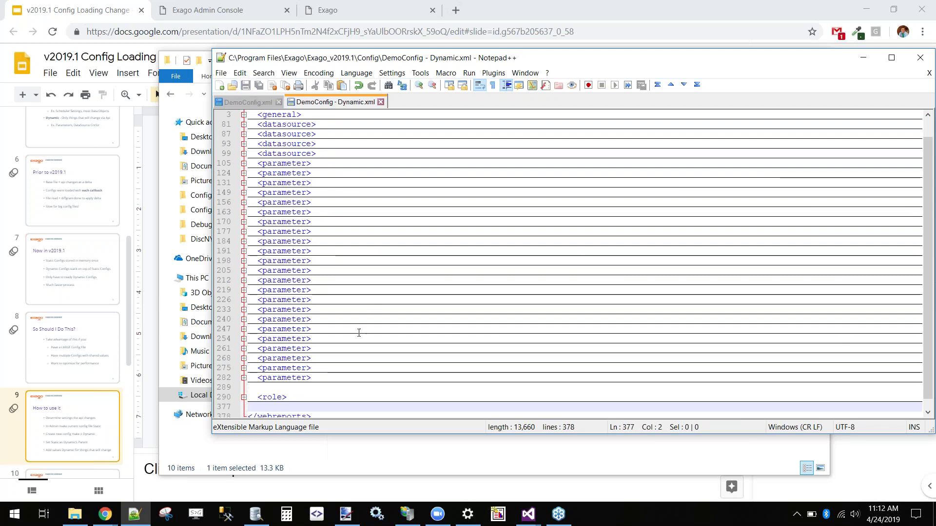
Step: Expand and collapse the role and general sections of DemoConfig - Dynamic.xml to check their contents
left_click(243, 395)
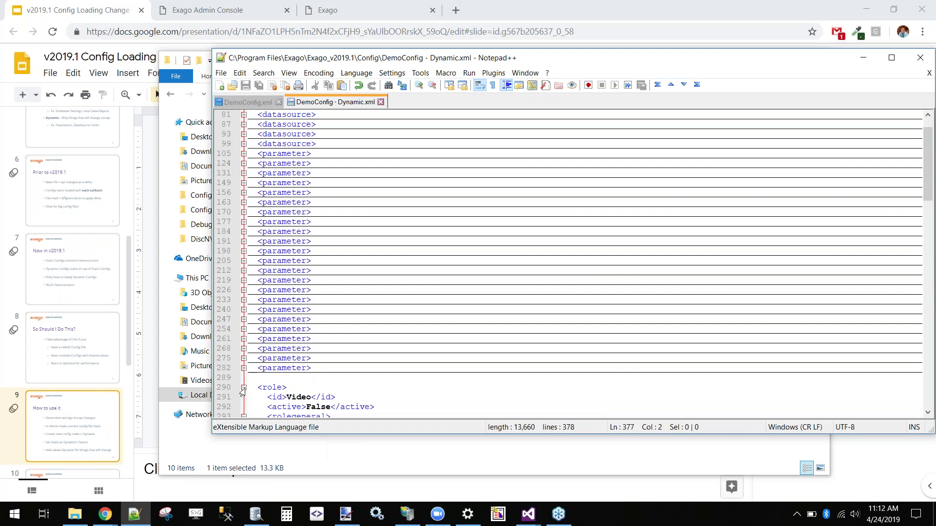
left_click(244, 388)
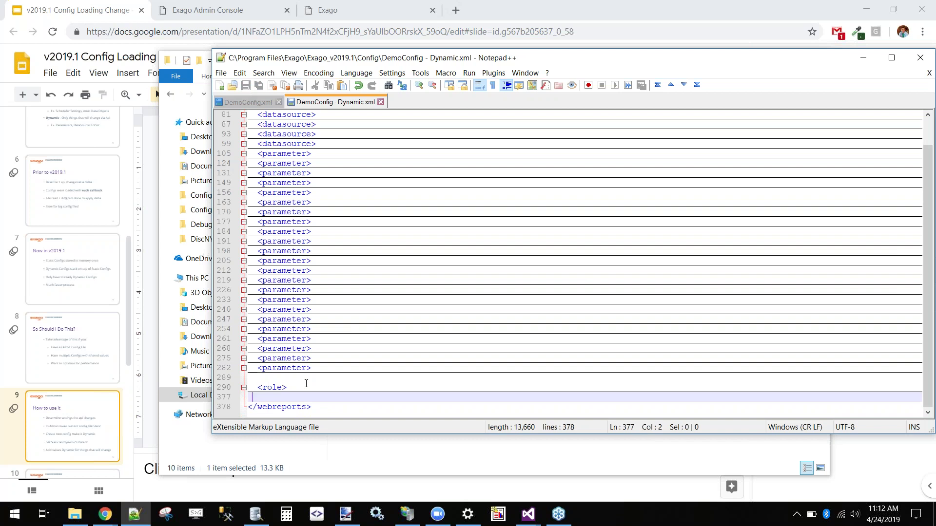
scroll(273, 263, "up", 1)
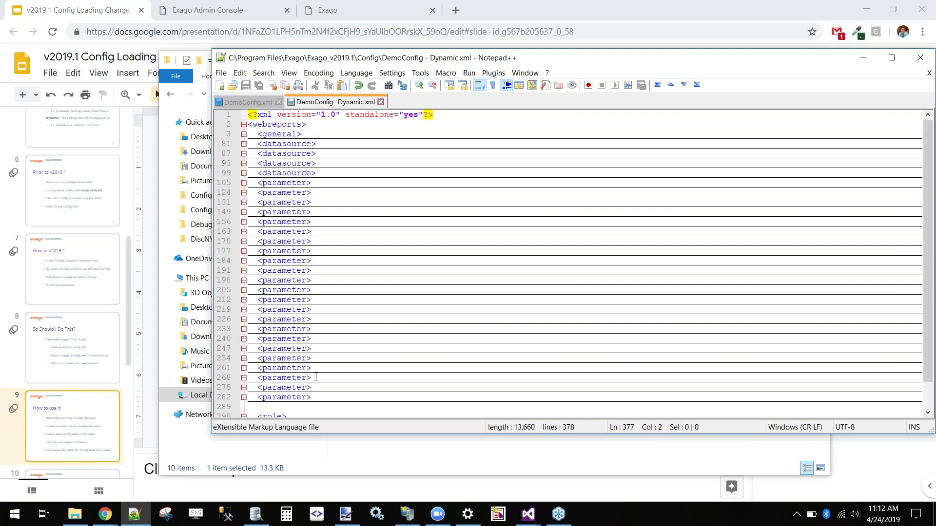
left_click(244, 134)
left_click(244, 134)
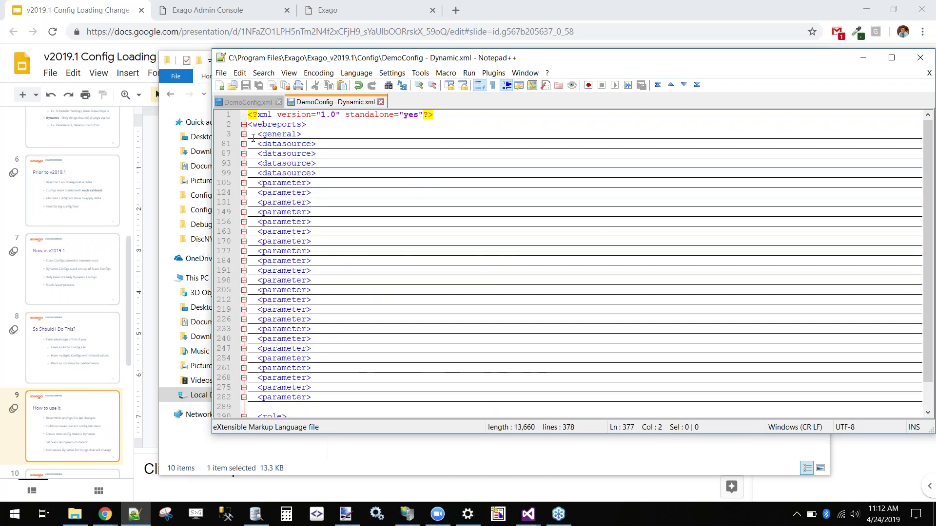
Step: Delete the entire general section, including its closing tag, from DemoConfig - Dynamic.xml and save the file
left_click(242, 141)
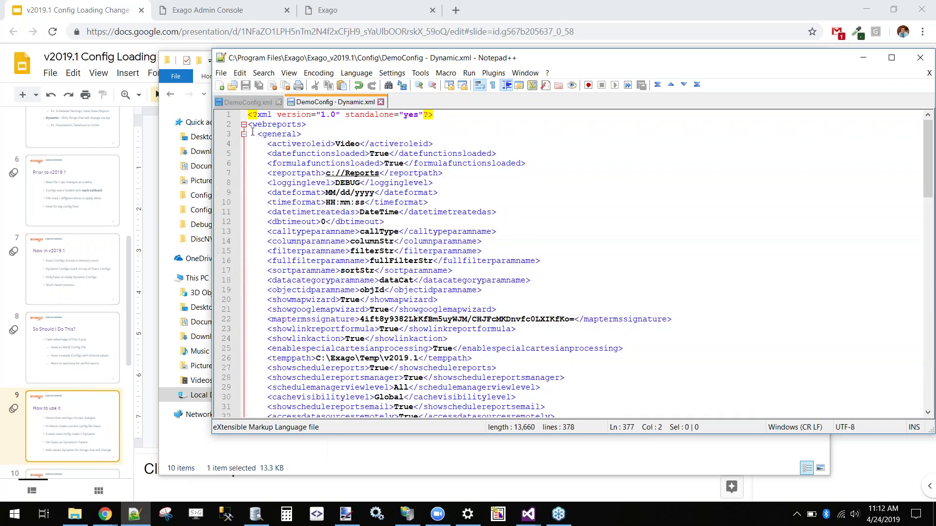
scroll(328, 281, "down", 6)
scroll(328, 281, "down", 16)
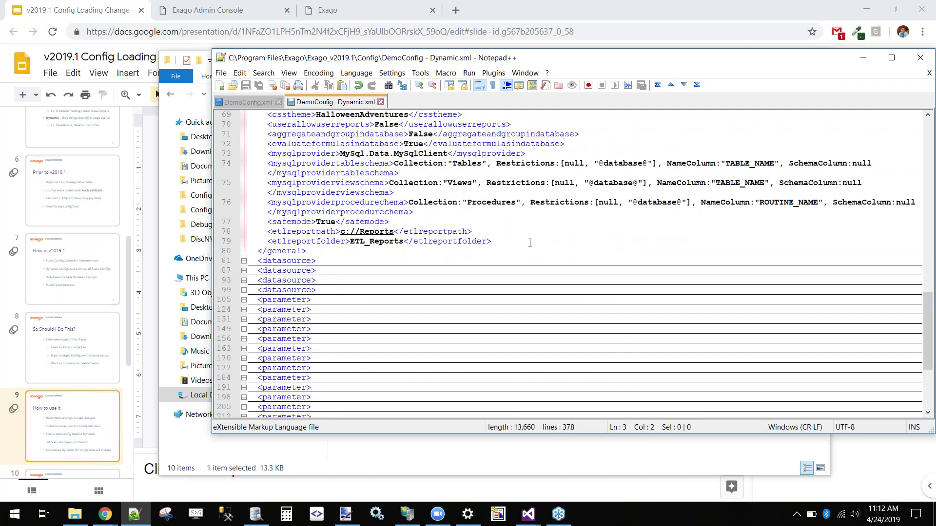
left_click(530, 242, "shift")
key("Delete")
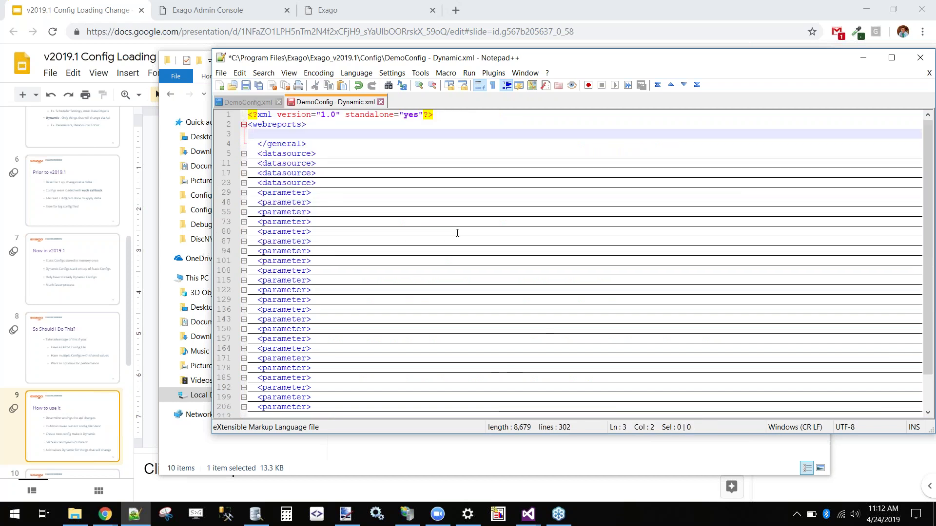
left_click_drag(307, 143, 239, 144)
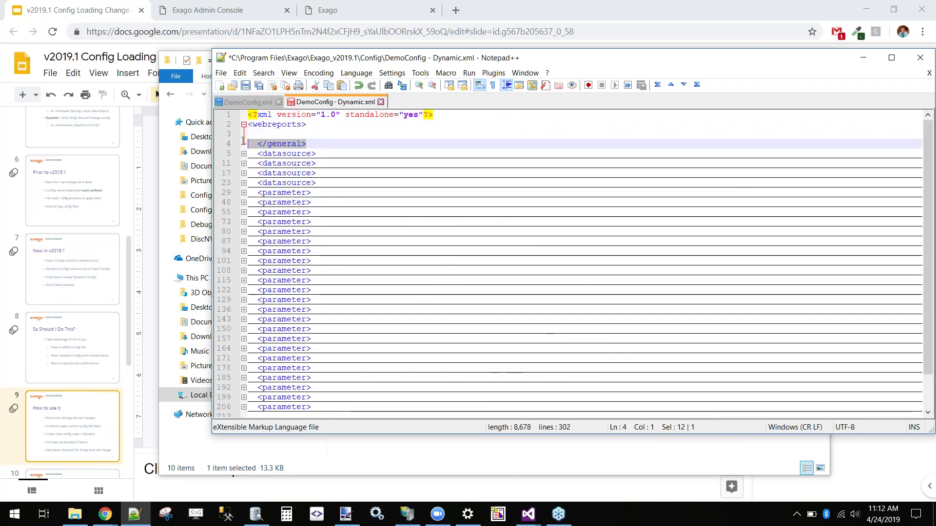
key("Delete")
key("BackSpace")
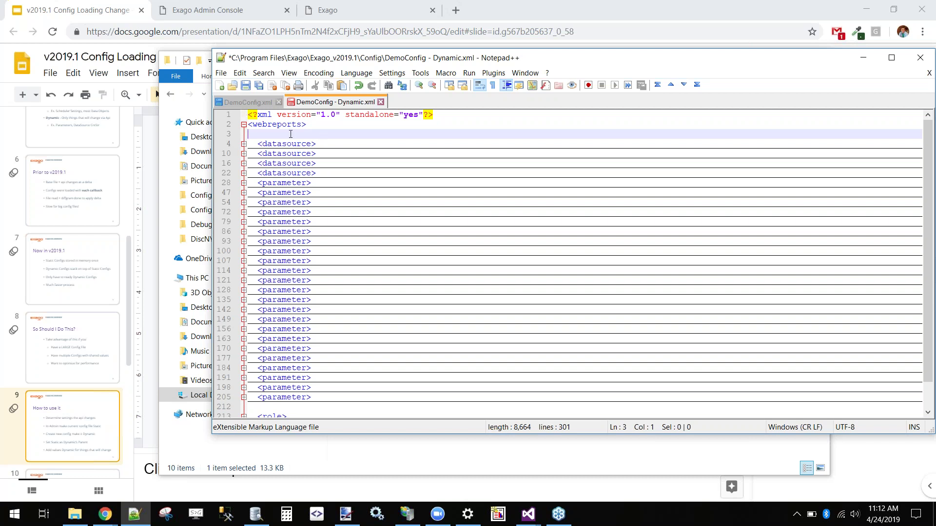
left_click(246, 87)
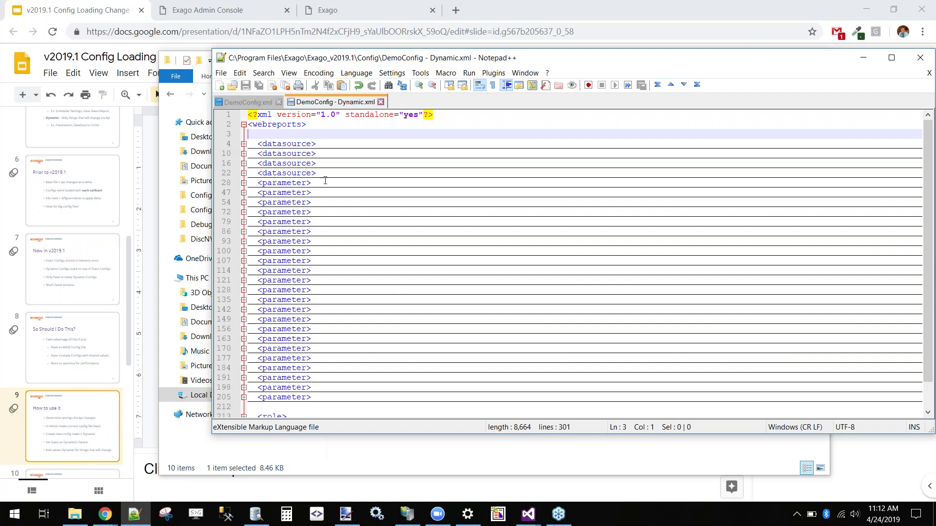
Step: Switch to the Config folder in File Explorer, refresh it and select DemoConfig - Static.xml
scroll(364, 291, "down", 5)
scroll(350, 322, "up", 5)
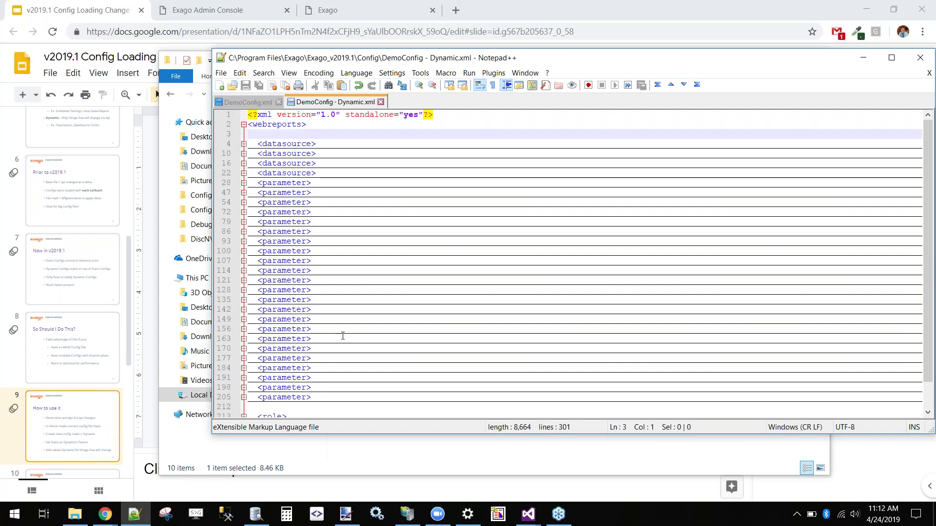
left_click(414, 460)
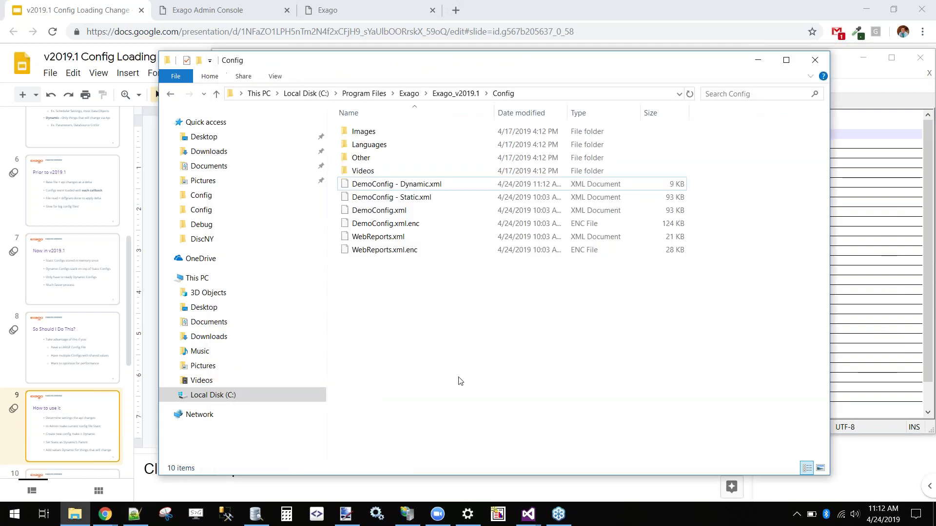
right_click(460, 378)
left_click(499, 233)
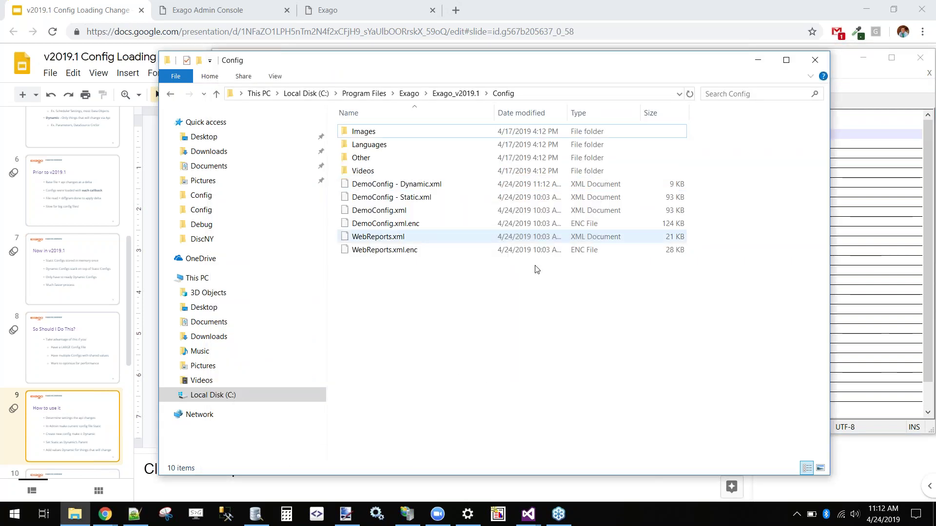
left_click(410, 199)
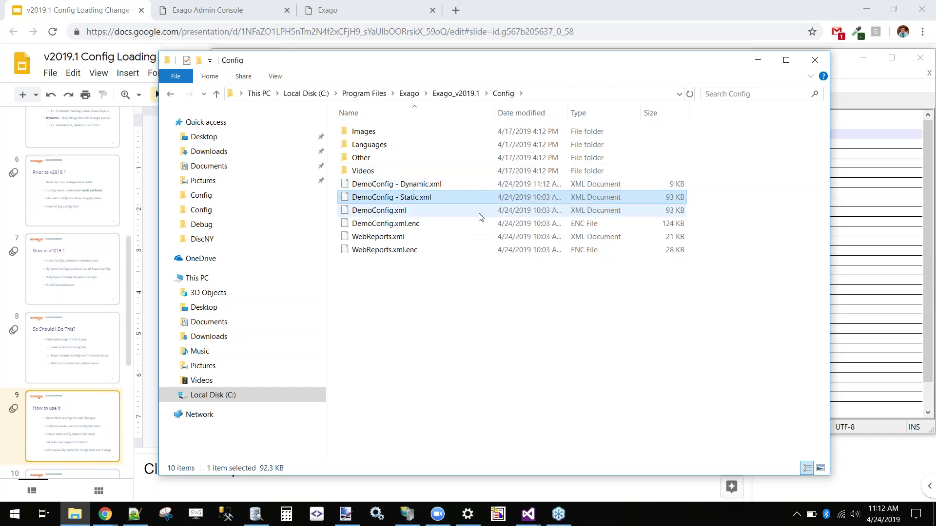
Step: Switch to the Exago Admin Console, reload admin.aspx without the configFn parameter and load DemoConfig - Static.xml
left_click(224, 10)
left_click_drag(329, 31, 224, 29)
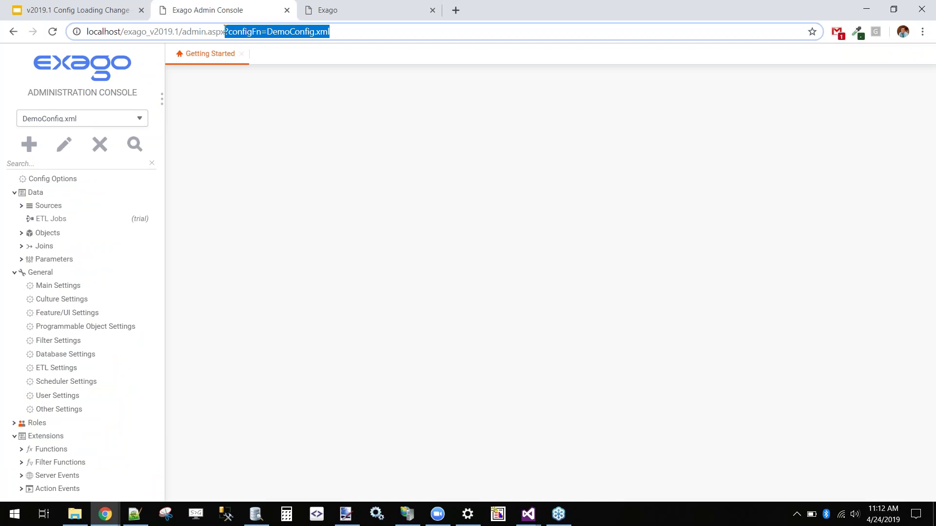
key("BackSpace")
key("Return")
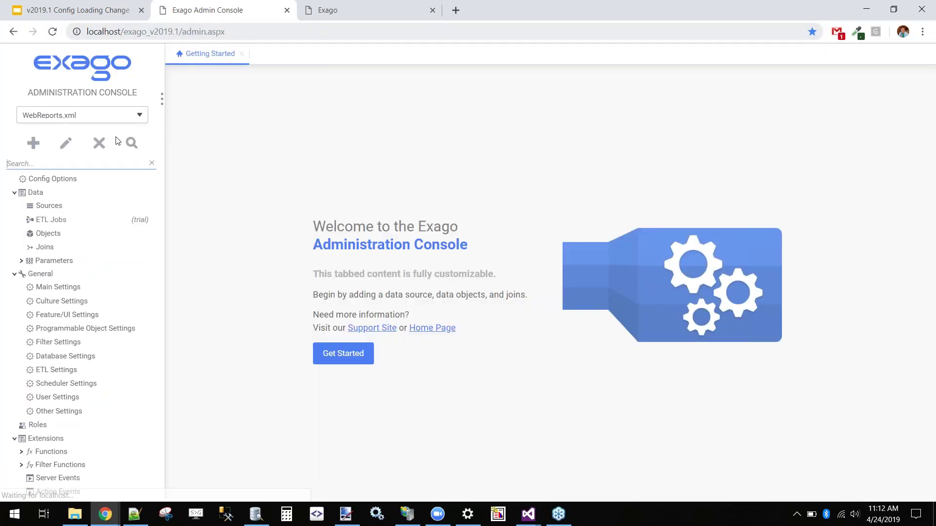
left_click(36, 116)
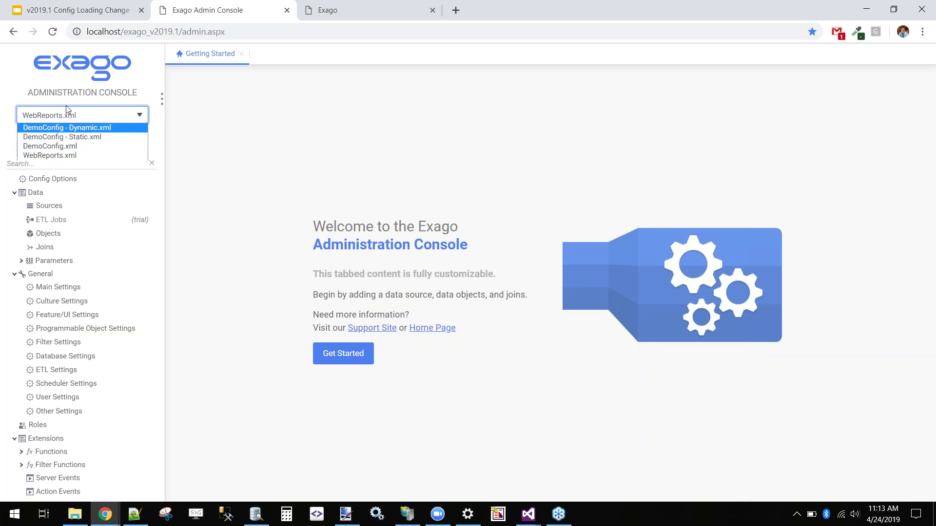
left_click(75, 138)
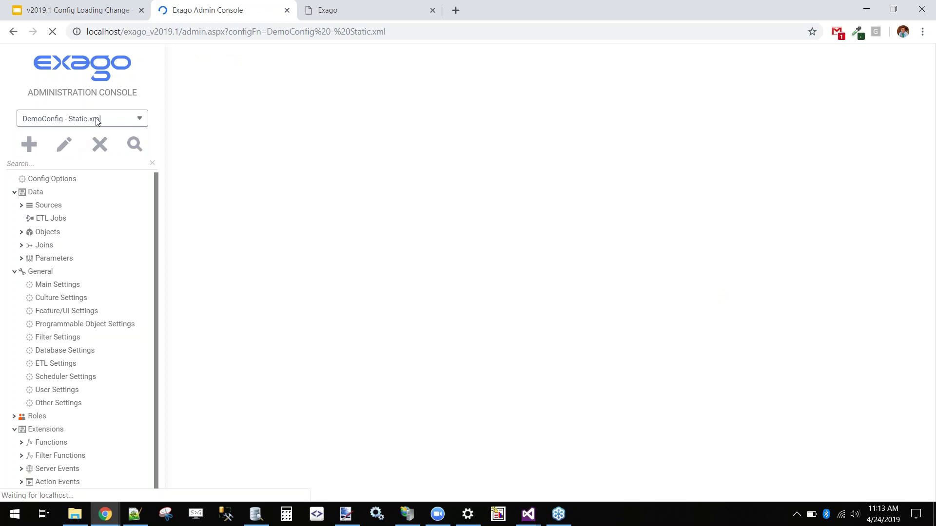
Step: Set the Config Type of DemoConfig - Static.xml to Static in its Config Options and save the change
left_click(68, 180)
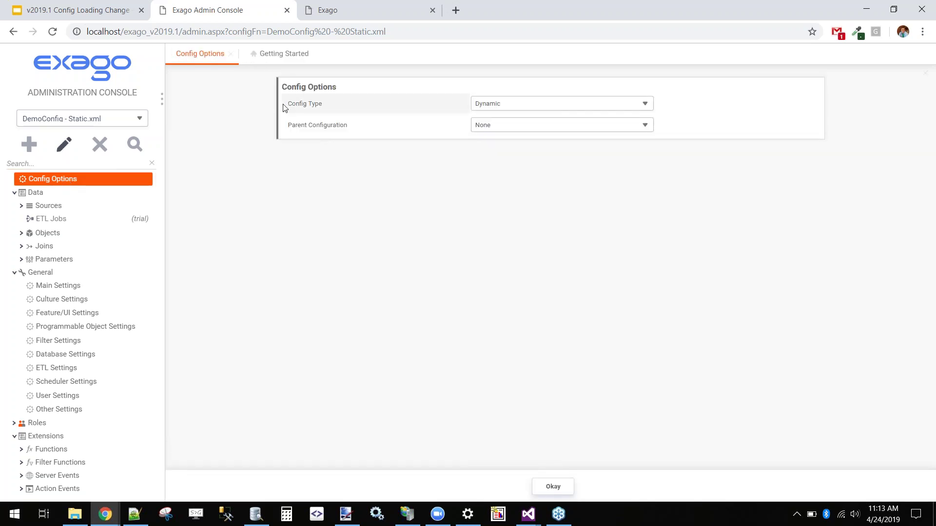
mouse_move(308, 108)
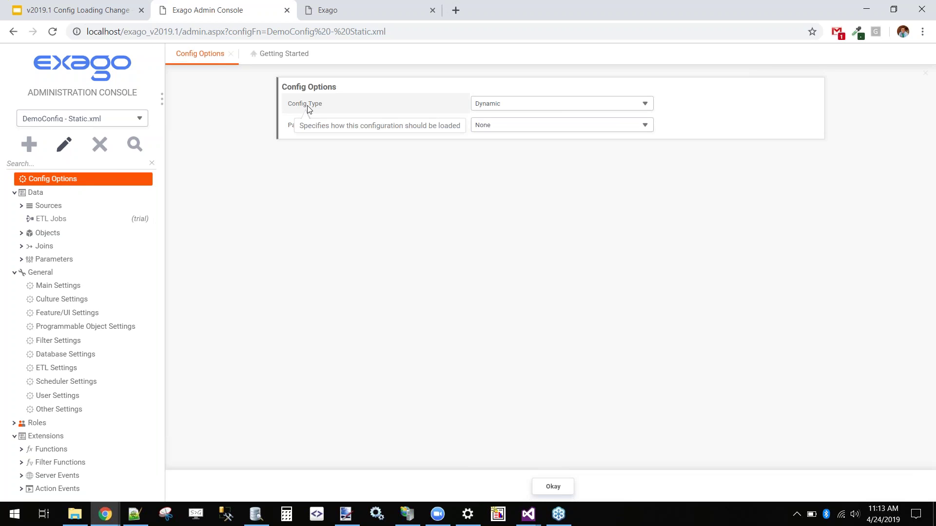
left_click(507, 104)
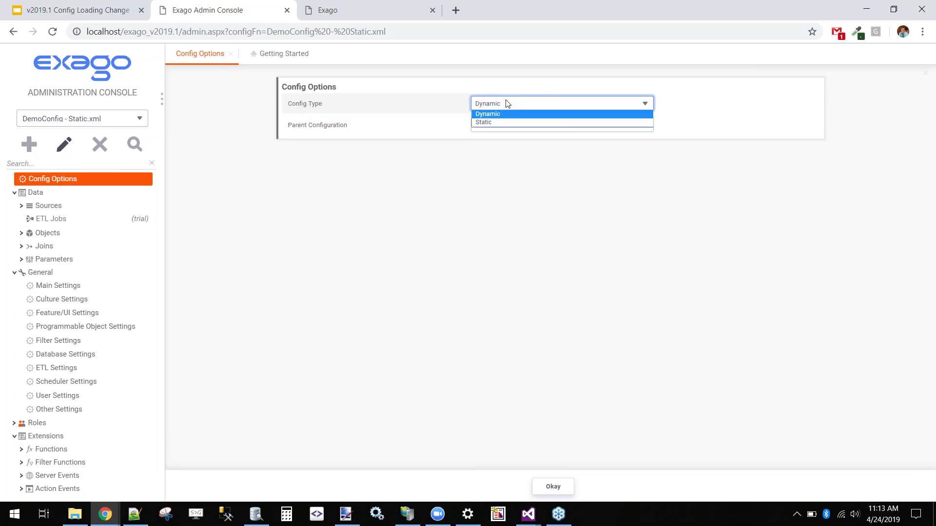
left_click(506, 103)
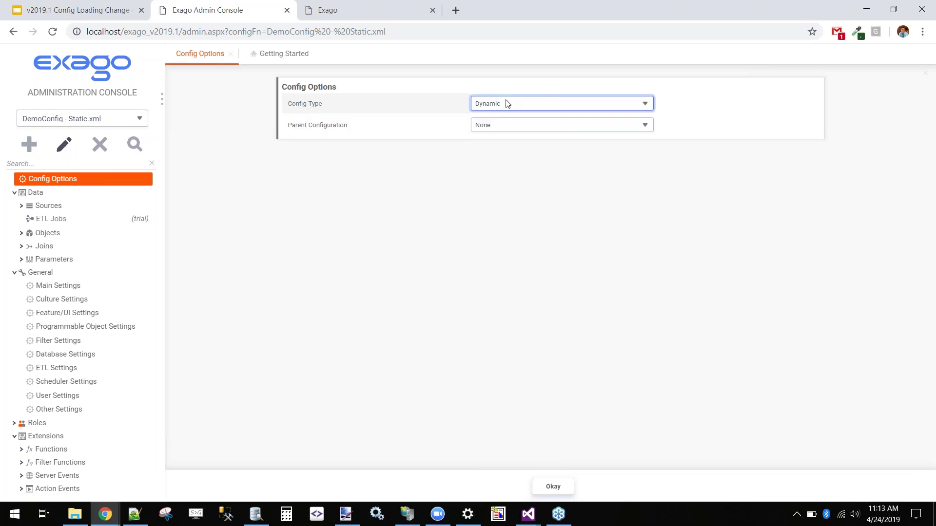
left_click(507, 104)
left_click(500, 123)
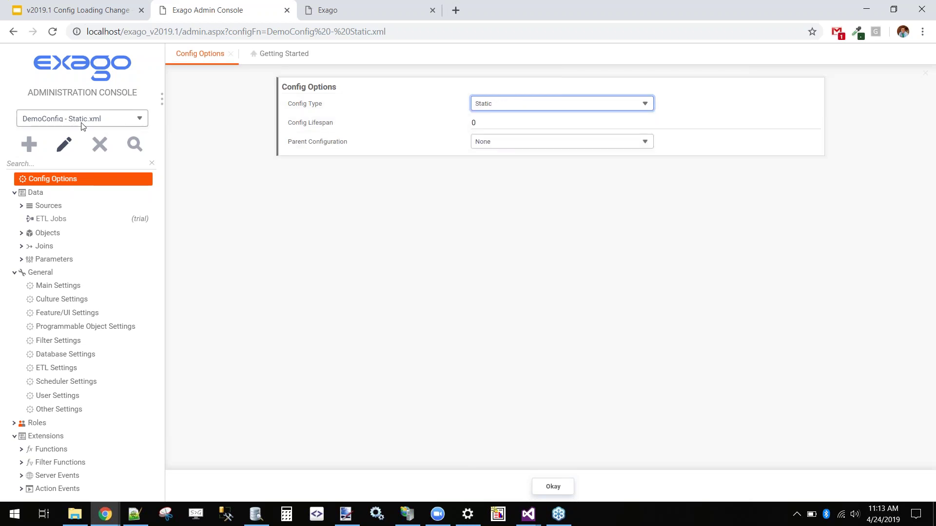
left_click(271, 122)
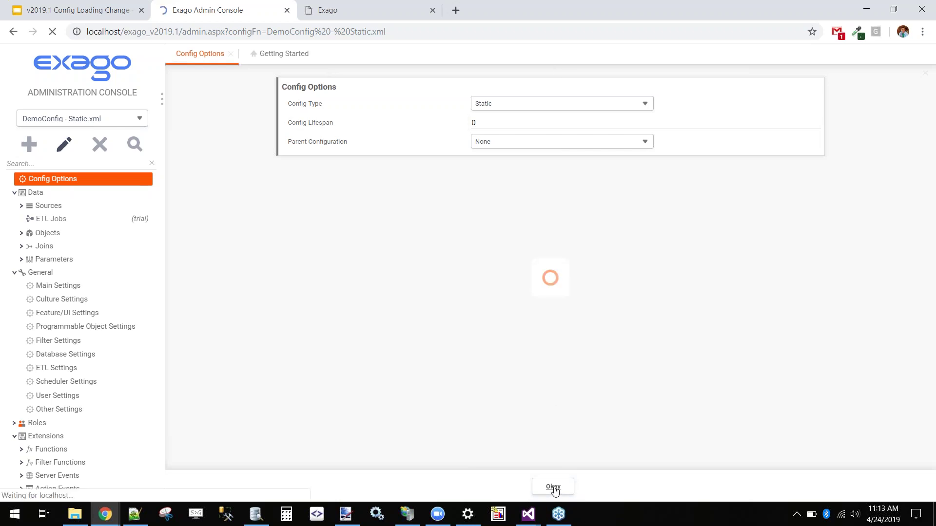
Step: Load DemoConfig - Dynamic.xml, set its Parent Configuration to DemoConfig - Static in the Config Options and save
left_click(139, 122)
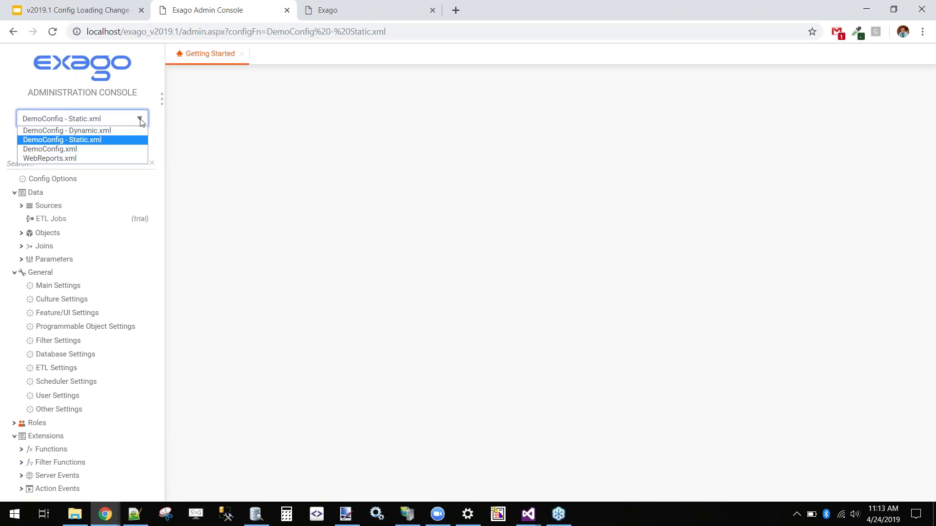
left_click(80, 130)
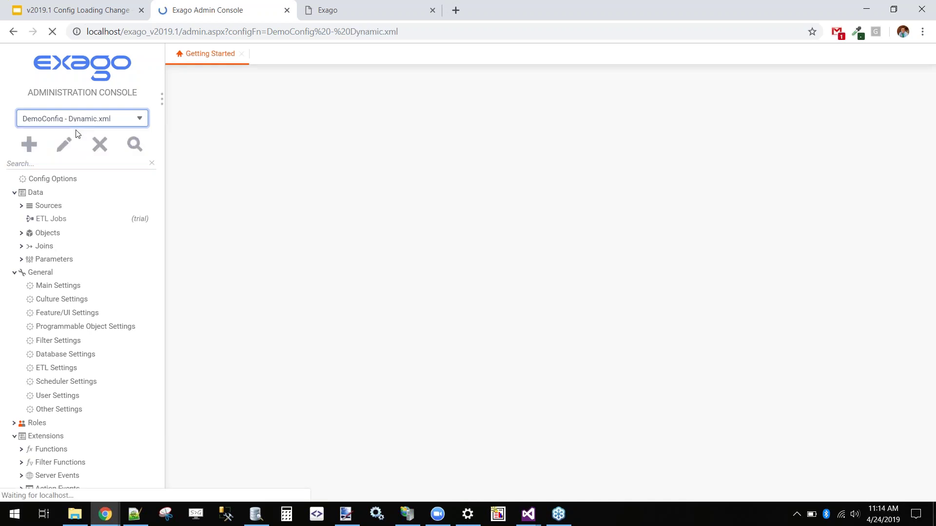
left_click(63, 180)
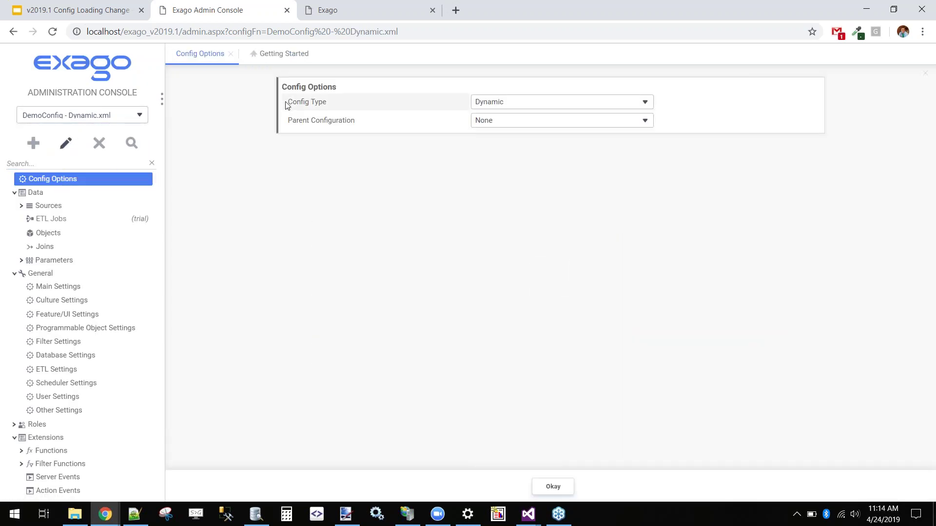
left_click(488, 121)
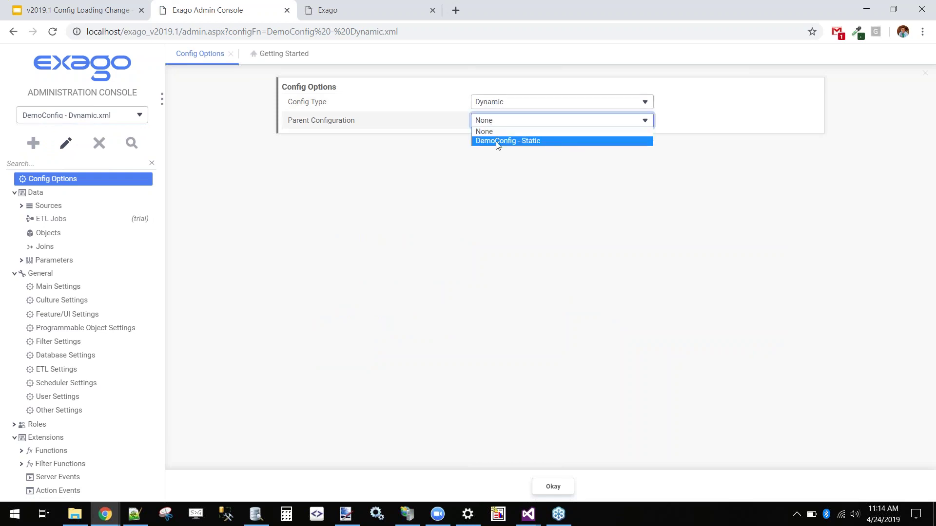
left_click(495, 141)
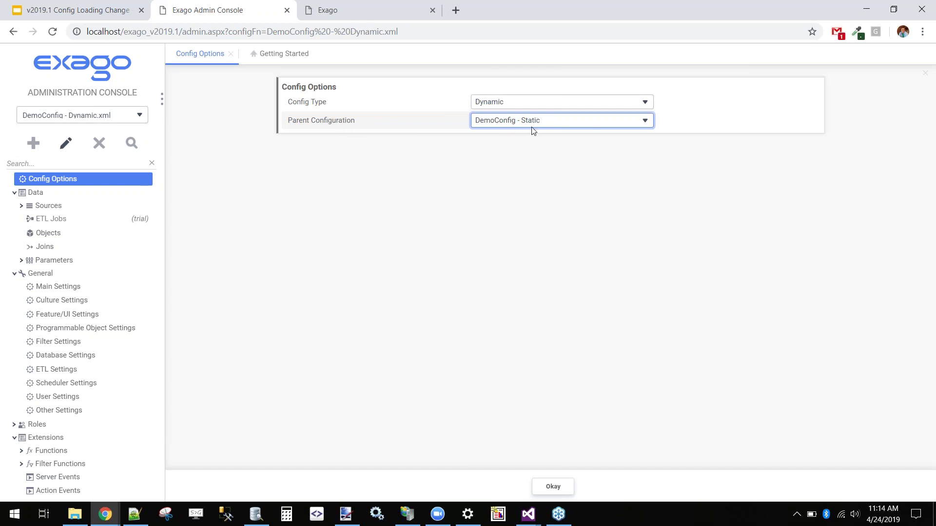
left_click(568, 487)
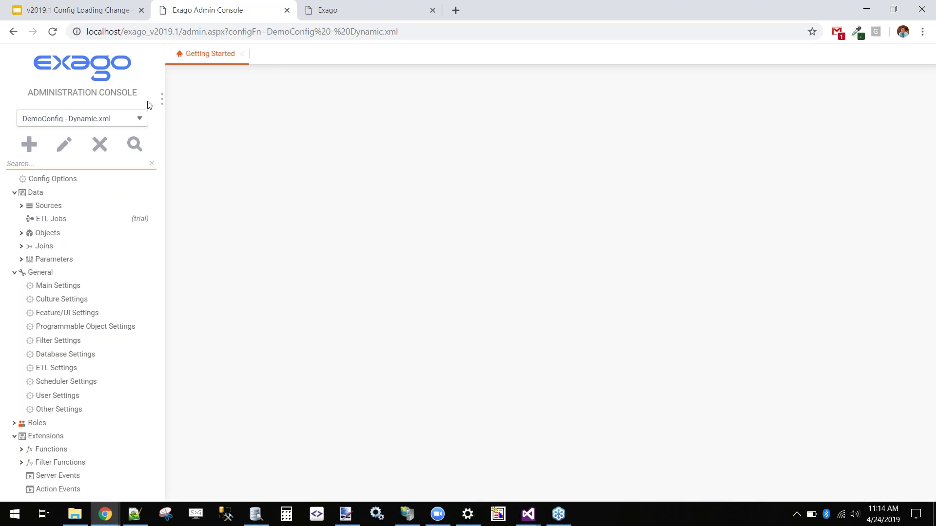
Step: Load DemoConfig - Static.xml and review its Config Options and Programmable Object Settings
left_click(140, 120)
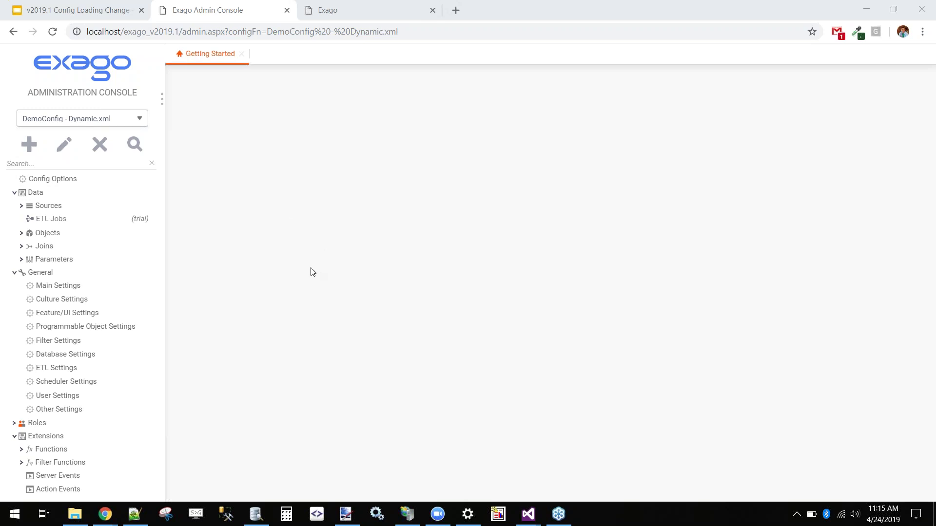
left_click(143, 122)
left_click(97, 139)
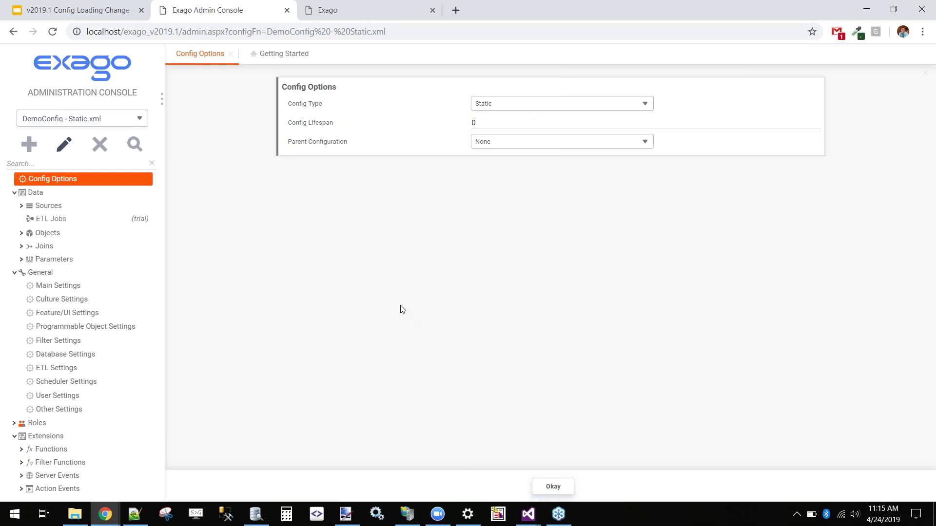
left_click(69, 331)
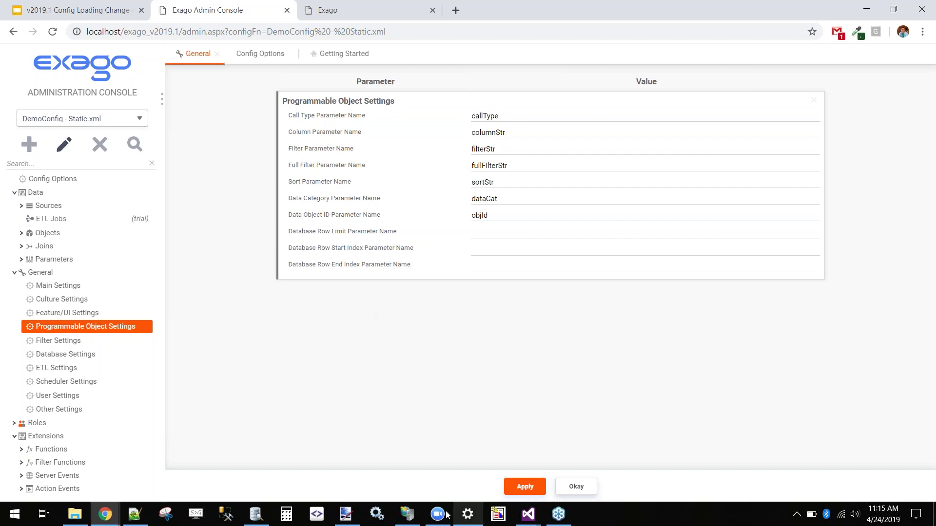
Step: Bring up Internet Information Services (IIS) Manager to view the server's home page
mouse_move(412, 517)
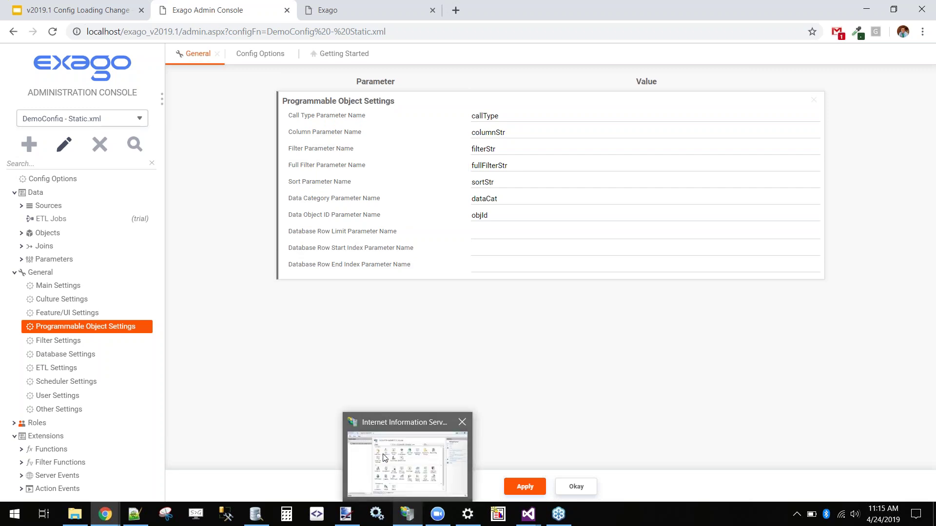
left_click(378, 435)
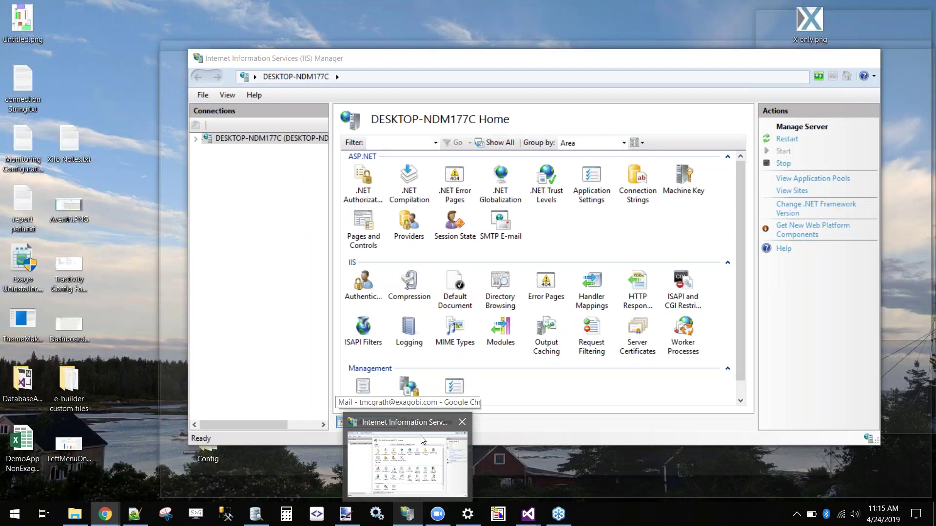
left_click(420, 435)
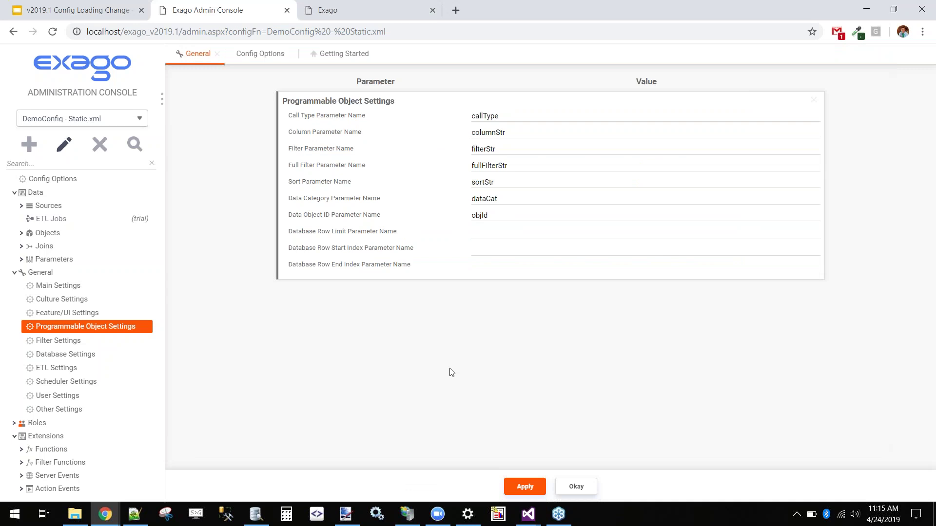
Step: Switch to the v2019.1 Config Loading Change presentation in Google Slides and present from the "How to use it" slide
left_click(108, 4)
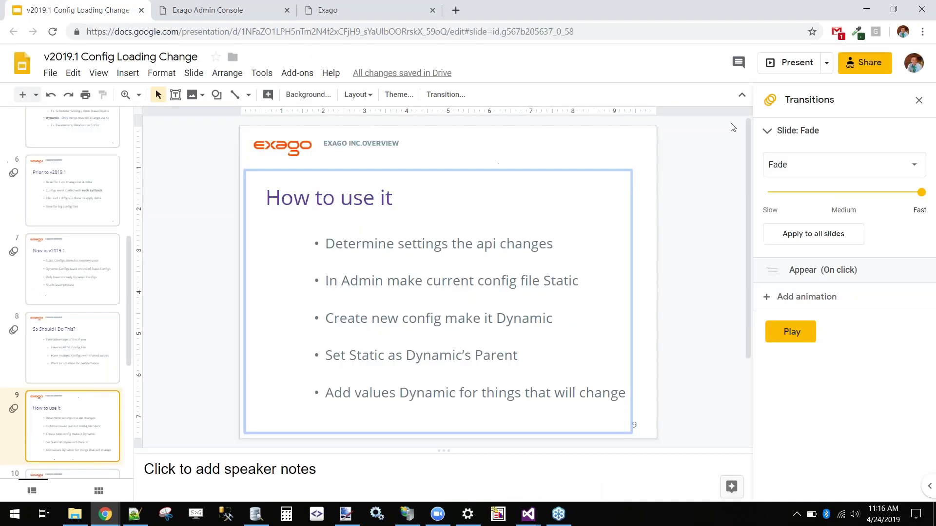
left_click(774, 63)
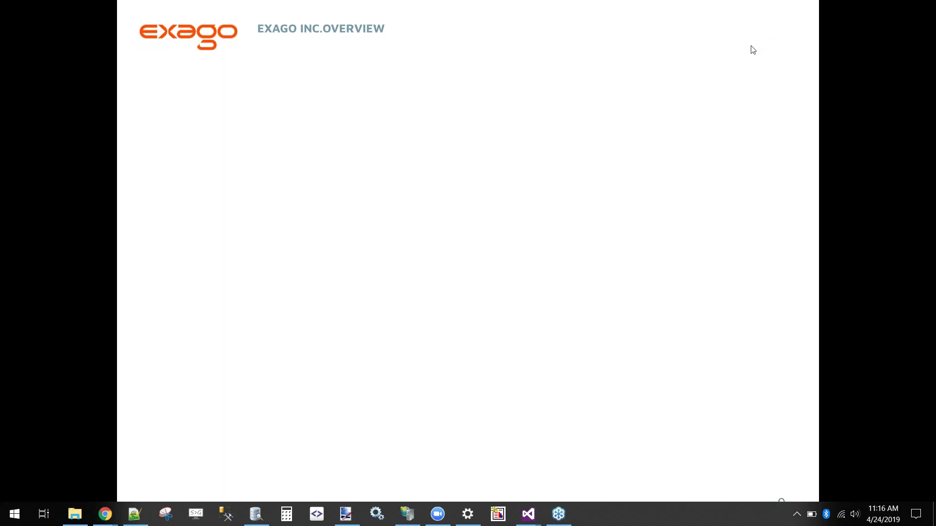
left_click(614, 460)
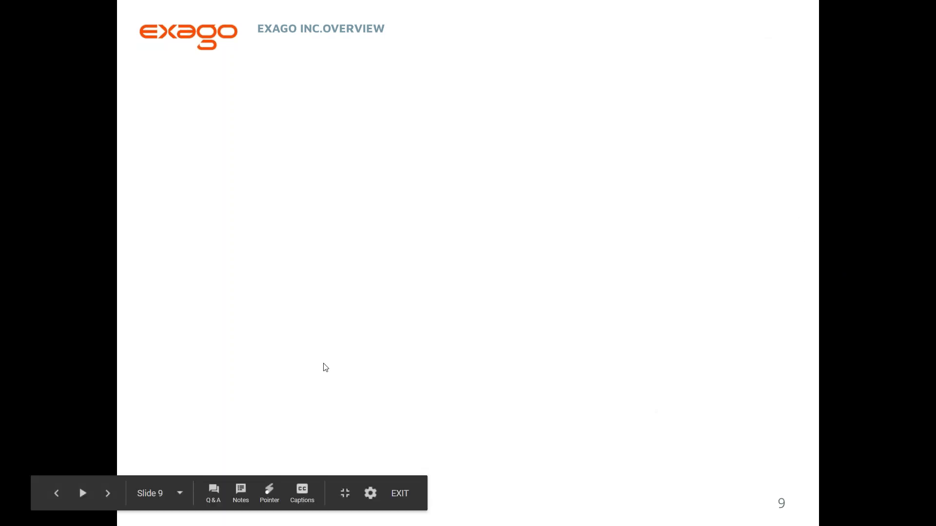